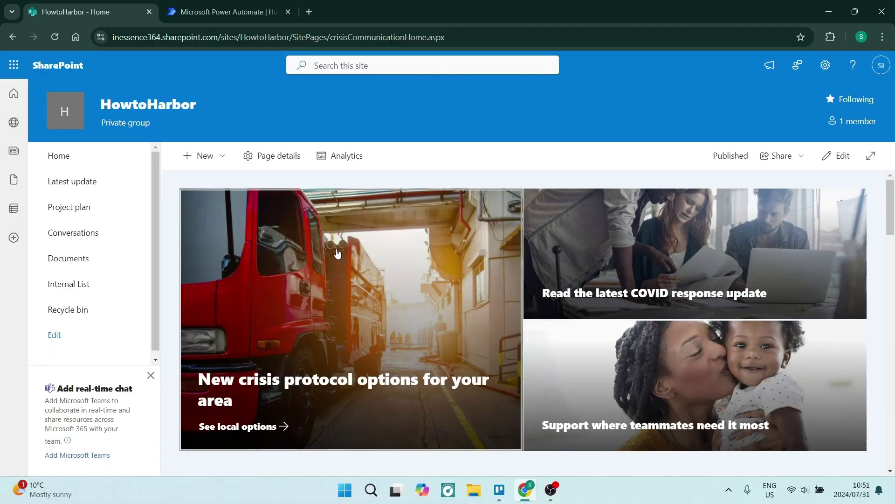
- Open Site contents from the Settings gear to list Documents, Internal List and Project plan
{"action": "left_click", "coordinate": [826, 66]}
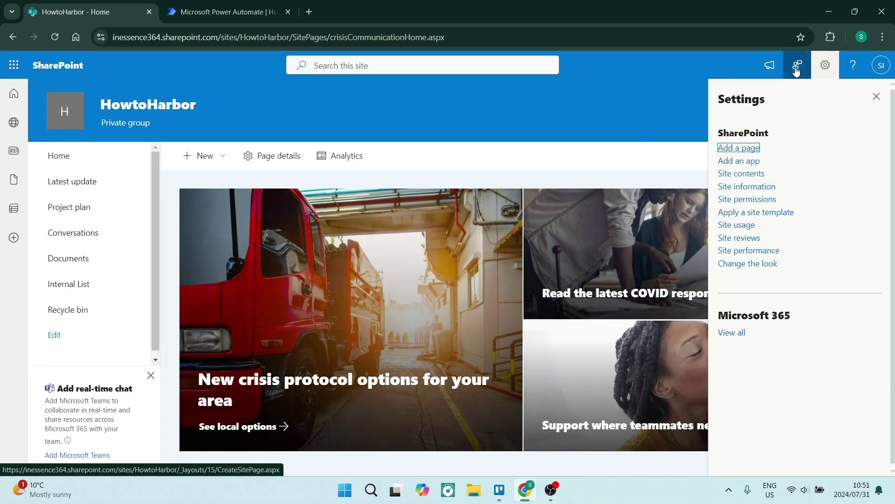
{"action": "left_click", "coordinate": [745, 174]}
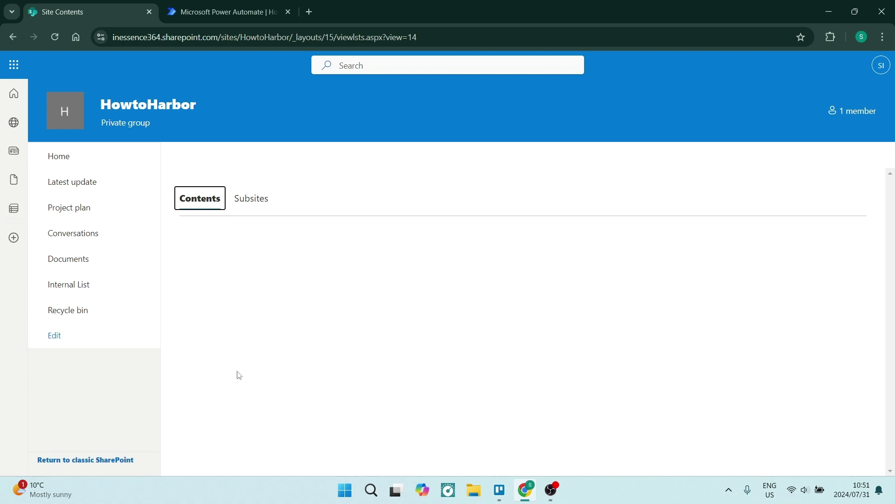
{"action": "scroll", "coordinate": [247, 402], "scroll_direction": "down", "scroll_amount": 1}
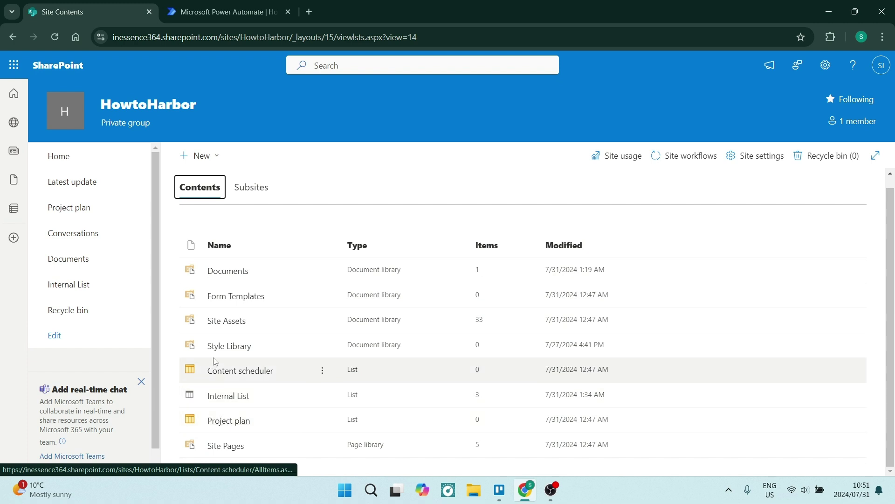
- Move from the SharePoint site contents to the Power Automate home page tab
{"action": "left_click", "coordinate": [14, 65]}
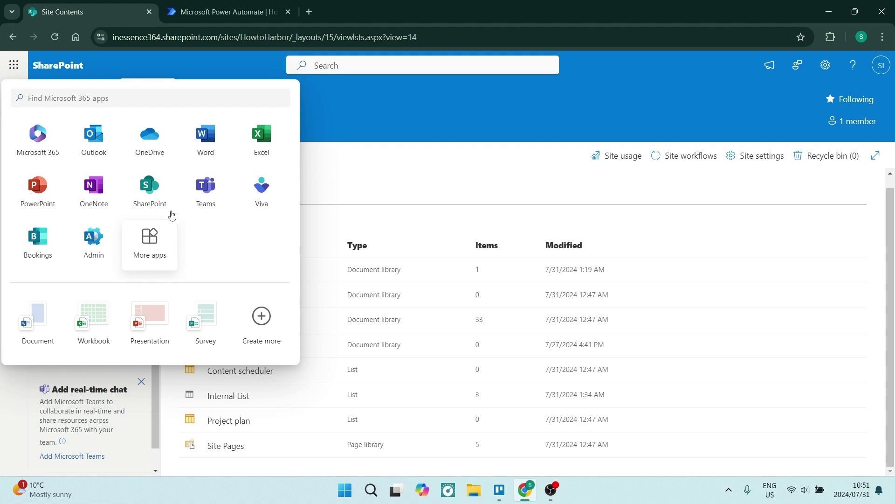
{"action": "left_click", "coordinate": [14, 66]}
{"action": "left_click", "coordinate": [227, 13]}
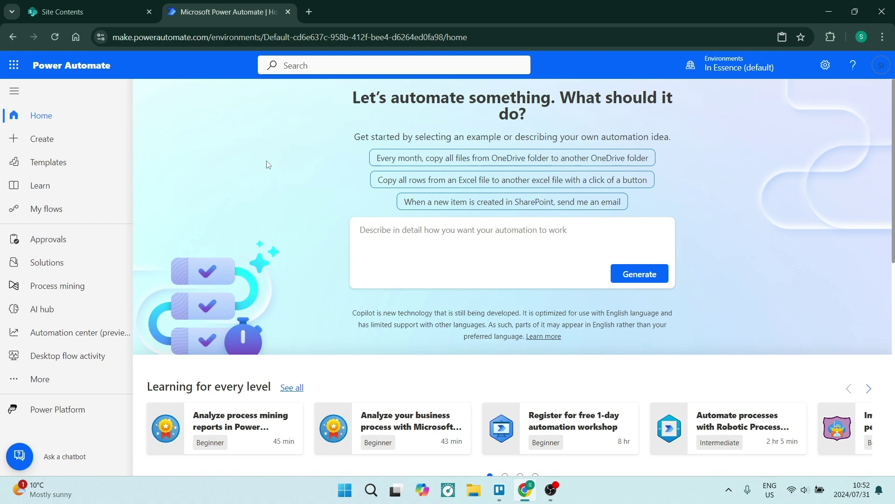
{"action": "left_click", "coordinate": [103, 12]}
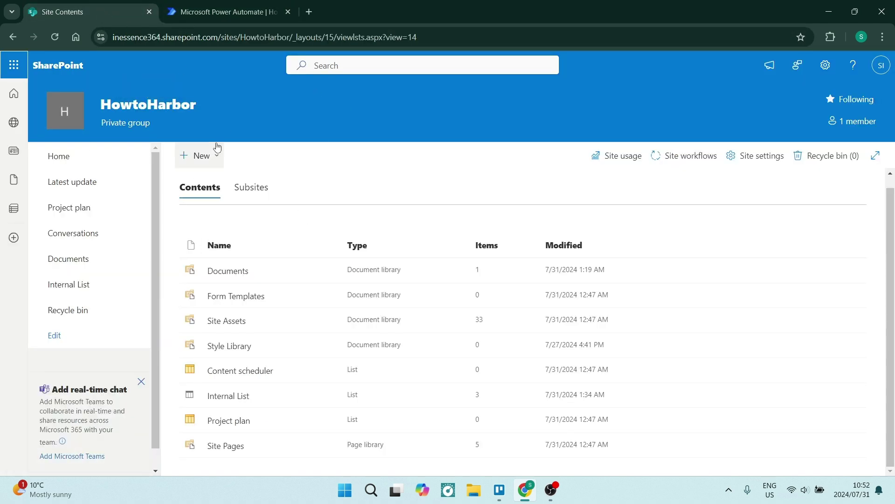
{"action": "left_click", "coordinate": [219, 13]}
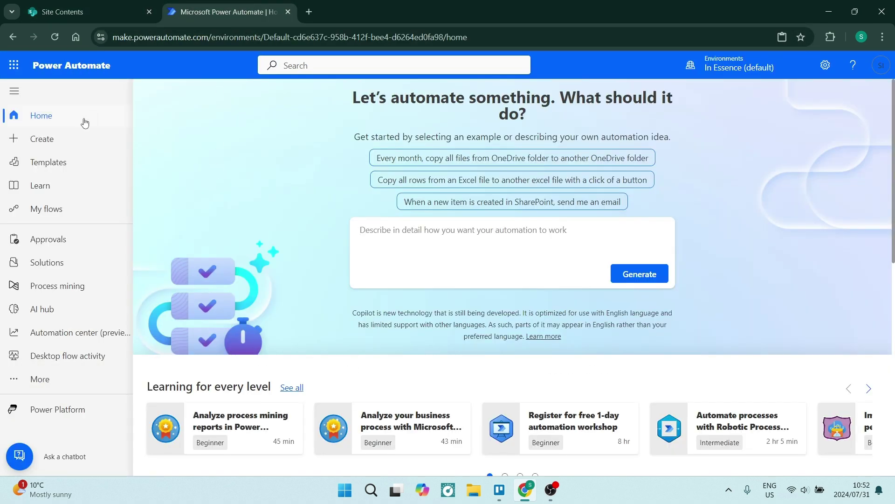
- Start a blank automated cloud flow from My flows
{"action": "left_click", "coordinate": [50, 210]}
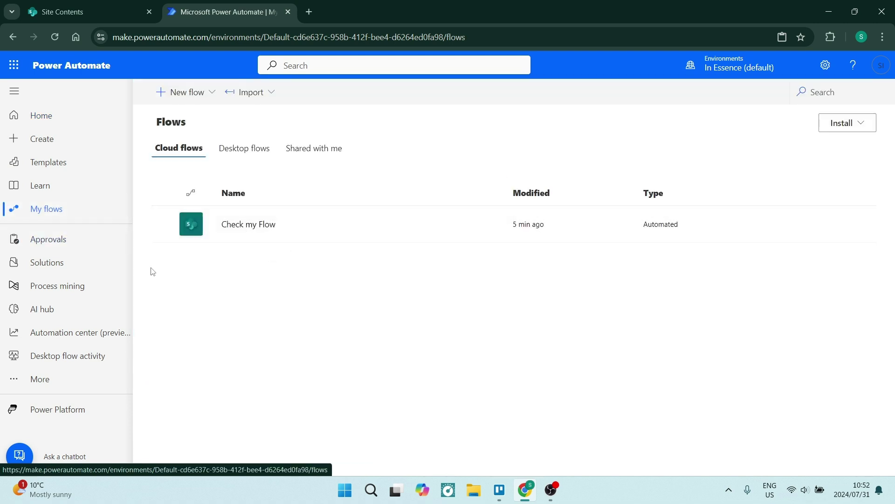
{"action": "left_click", "coordinate": [174, 93]}
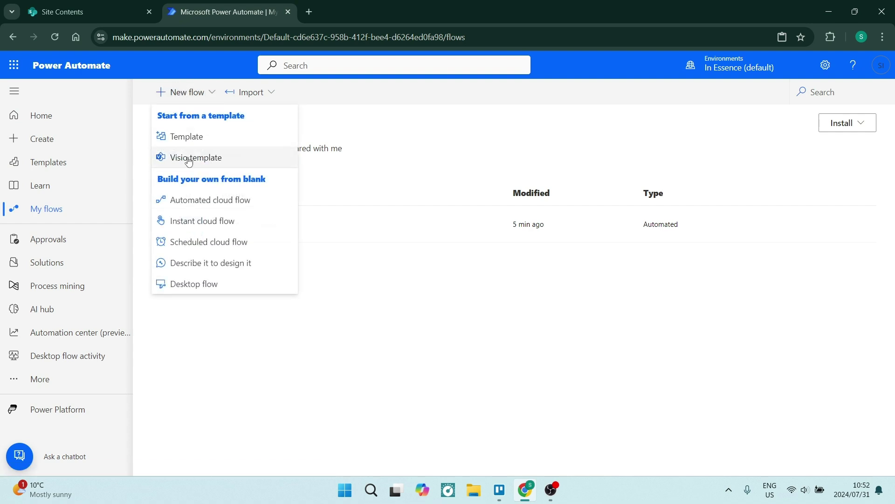
{"action": "left_click", "coordinate": [196, 201]}
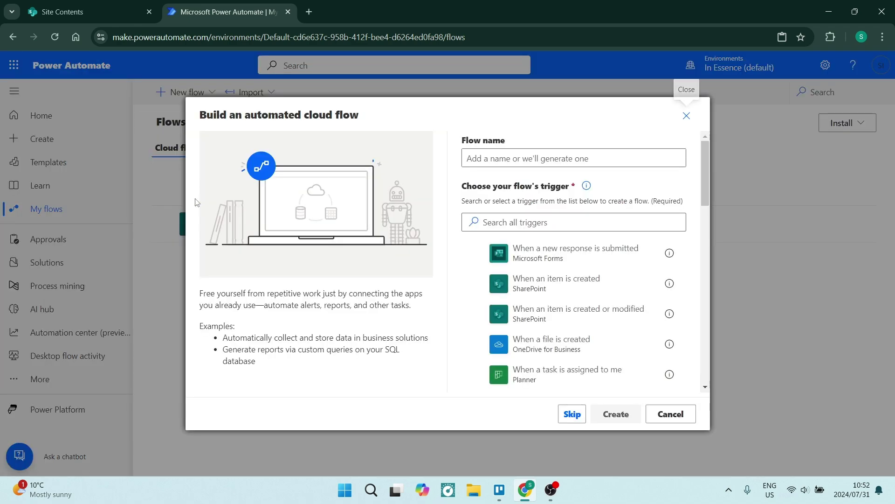
- Enter 'Project Plan Update' as the flow name
{"action": "left_click", "coordinate": [550, 157]}
{"action": "left_click", "coordinate": [61, 11]}
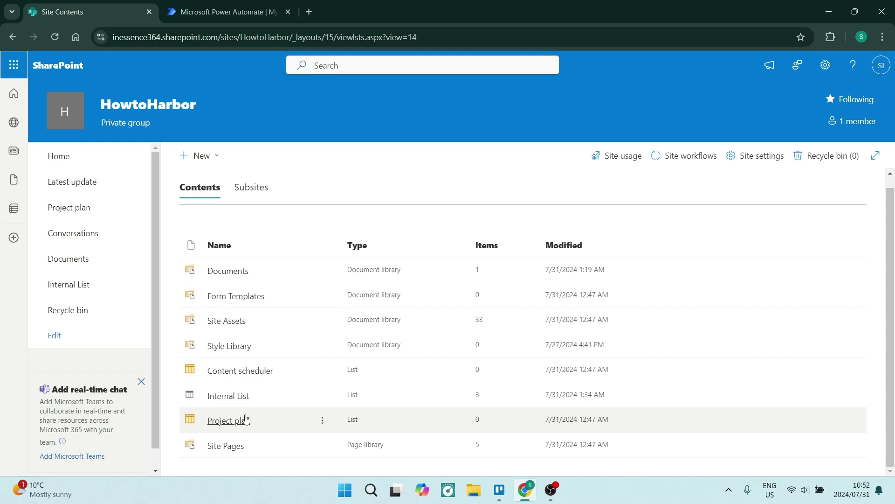
{"action": "left_click", "coordinate": [264, 14]}
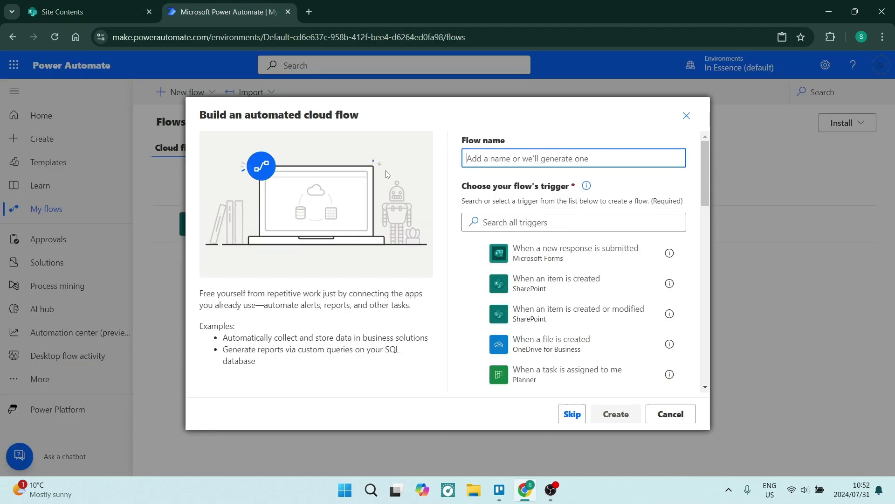
{"action": "type", "text": "Project Plan Update"}
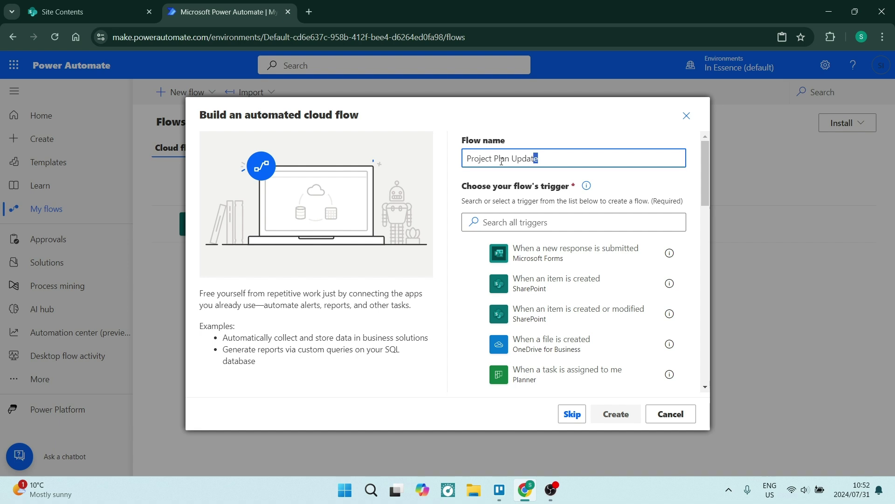
{"action": "key", "text": "shift+Left"}
{"action": "key", "text": "shift+Left"}
{"action": "key", "text": "shift+Left"}
{"action": "key", "text": "shift+Left"}
{"action": "key", "text": "shift+Left"}
{"action": "key", "text": "shift+Left"}
{"action": "key", "text": "shift+Left"}
{"action": "key", "text": "shift+Left"}
{"action": "key", "text": "shift+Left"}
{"action": "key", "text": "shift+Left"}
{"action": "key", "text": "shift+Left"}
{"action": "key", "text": "shift+Left"}
{"action": "key", "text": "shift+Left"}
{"action": "key", "text": "shift+Left"}
{"action": "key", "text": "shift+Left"}
{"action": "key", "text": "shift+Left"}
{"action": "key", "text": "shift+Left"}
{"action": "key", "text": "shift+Left"}
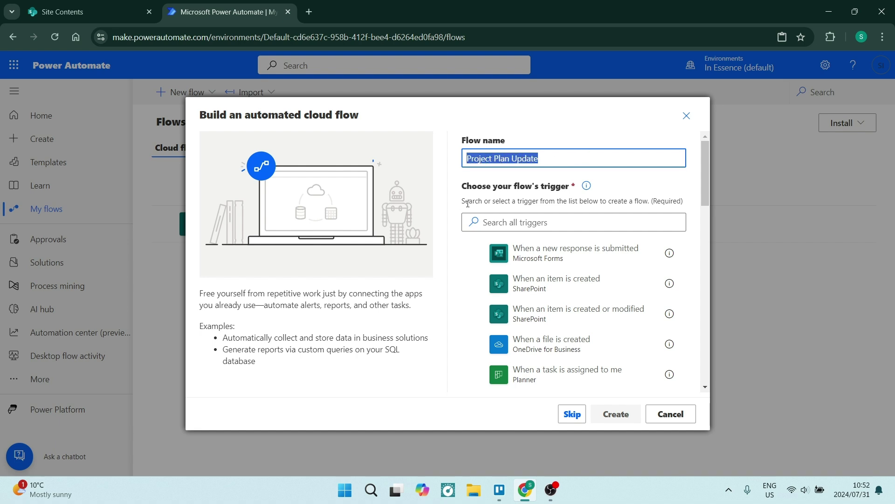
- Search triggers for 'sharepoint' and select 'When an item is created'
{"action": "left_click", "coordinate": [555, 224]}
{"action": "type", "text": "sharepoint"}
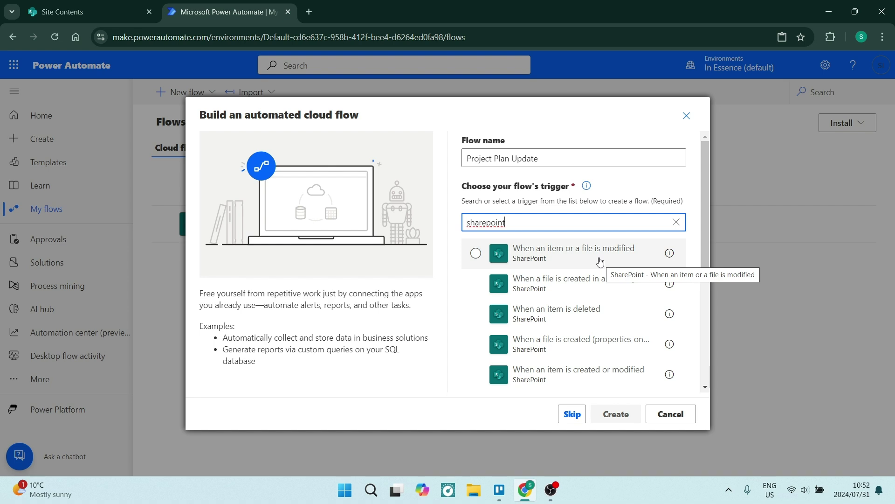
{"action": "scroll", "coordinate": [598, 264], "scroll_direction": "down", "scroll_amount": 1}
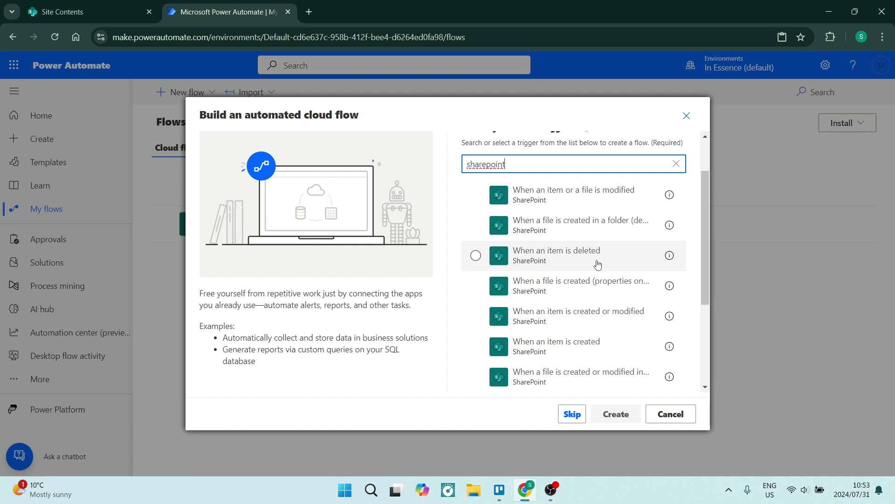
{"action": "scroll", "coordinate": [595, 262], "scroll_direction": "down", "scroll_amount": 2}
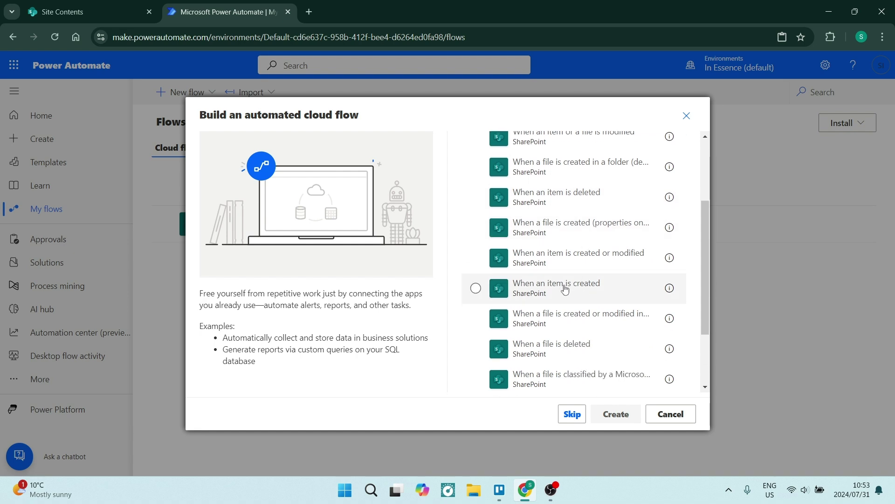
{"action": "left_click", "coordinate": [565, 288]}
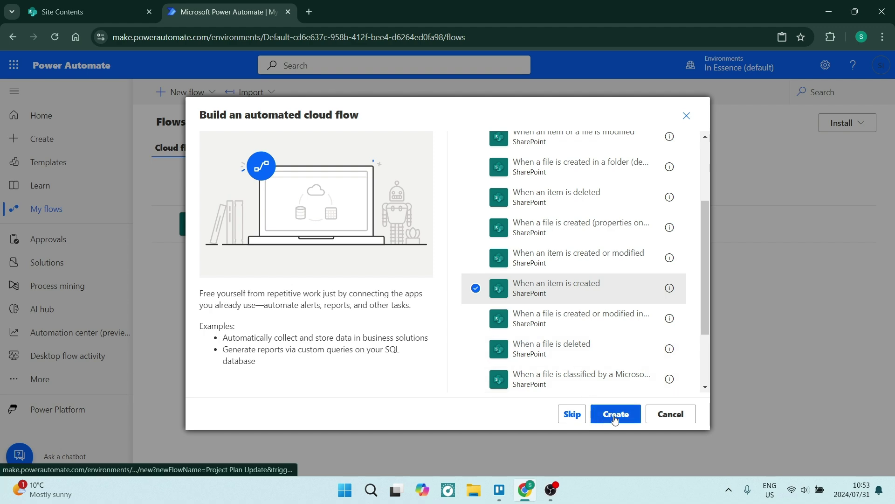
- Create the flow and set the trigger's Site Address to HowtoHarbor
{"action": "left_click", "coordinate": [599, 417]}
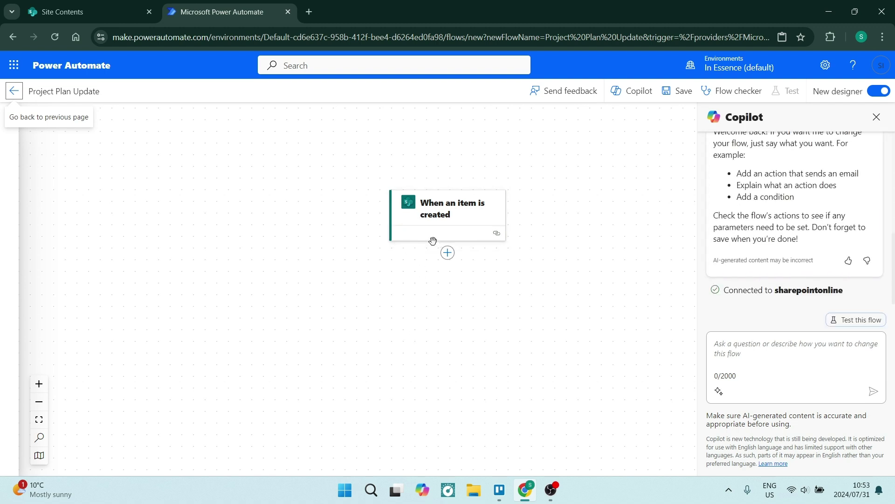
{"action": "left_click", "coordinate": [459, 221]}
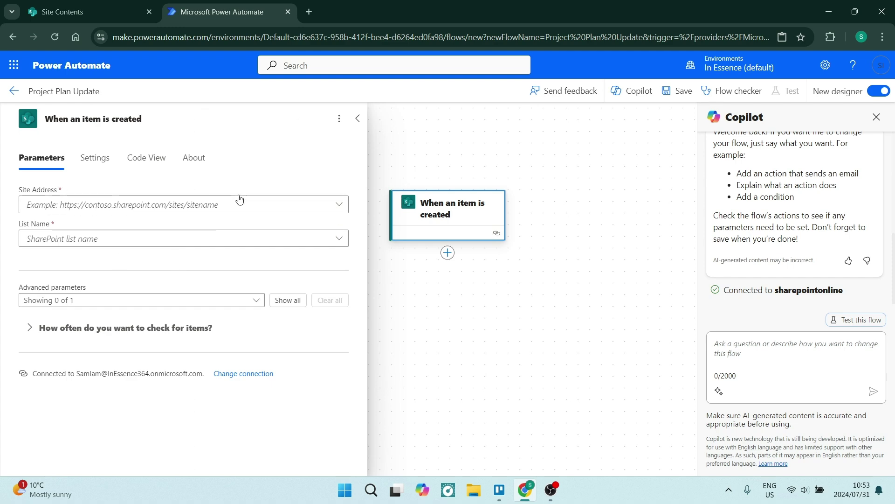
{"action": "left_click", "coordinate": [336, 205]}
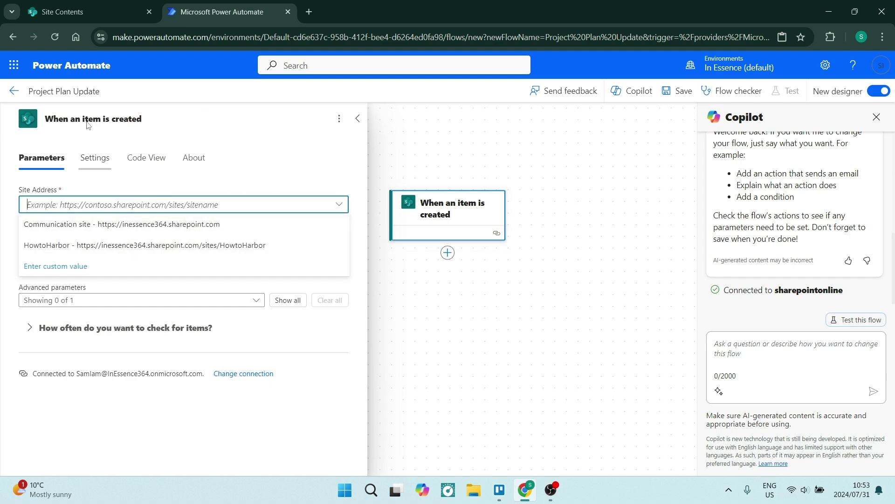
{"action": "left_click", "coordinate": [98, 21]}
{"action": "left_click", "coordinate": [224, 12]}
{"action": "left_click", "coordinate": [70, 247]}
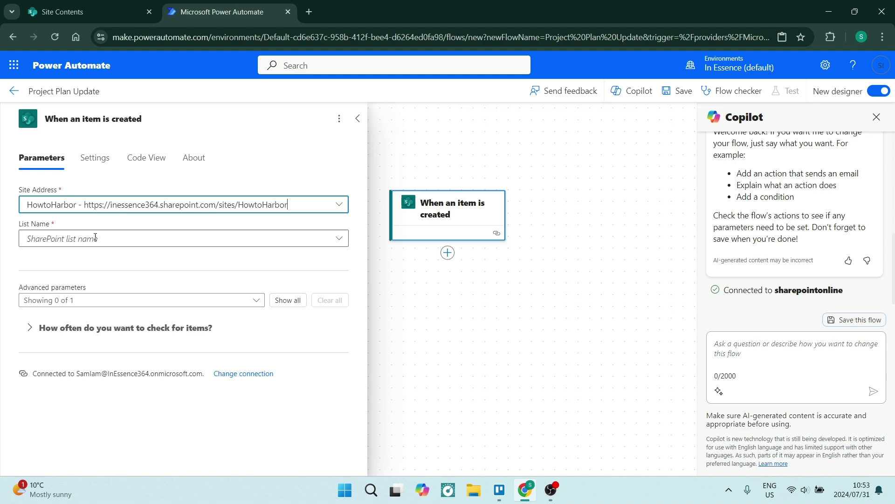
- Choose Project plan as the trigger's List Name and collapse the panel
{"action": "left_click", "coordinate": [81, 239]}
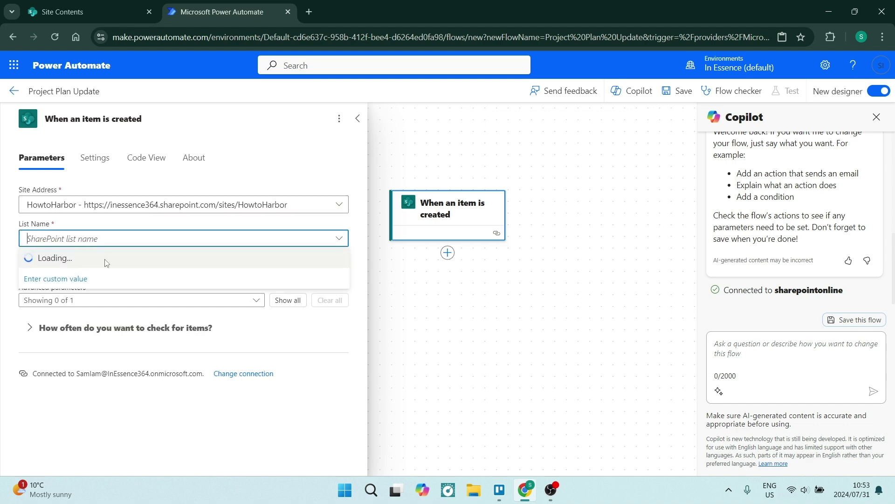
{"action": "left_click", "coordinate": [87, 14]}
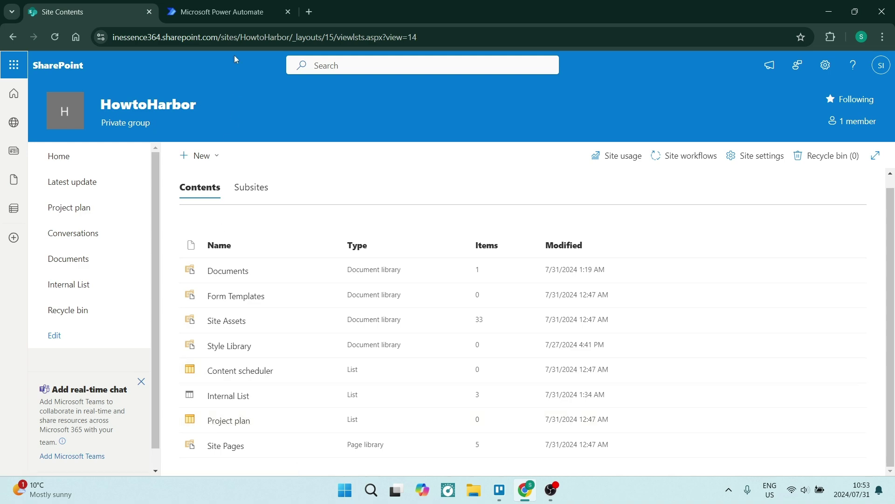
{"action": "left_click", "coordinate": [220, 12]}
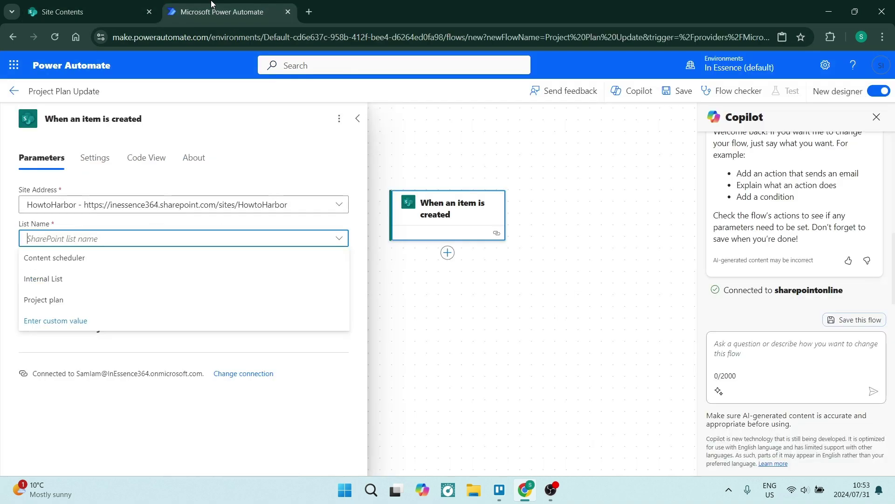
{"action": "left_click", "coordinate": [61, 302]}
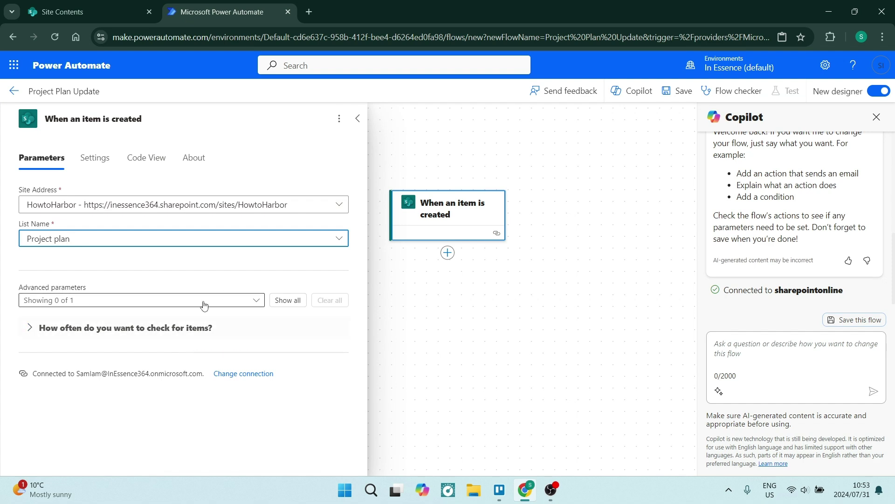
{"action": "left_click", "coordinate": [357, 120]}
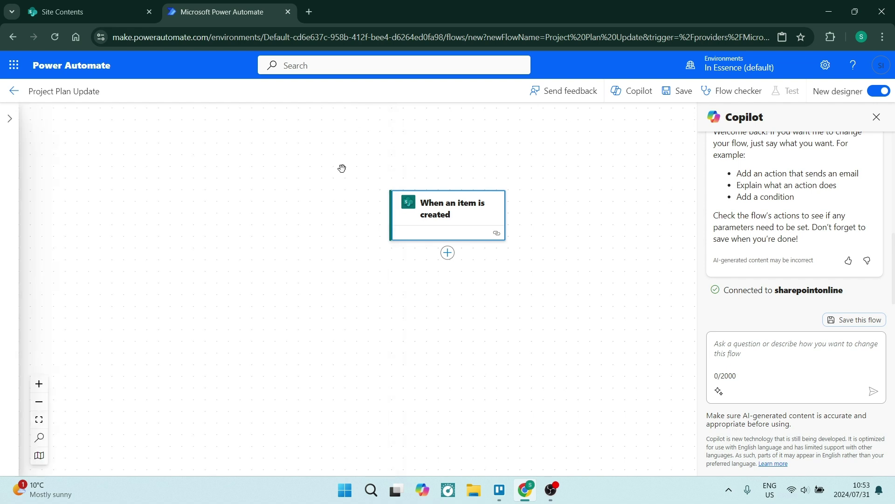
- Insert an Office 365 Outlook 'Send an email (V2)' action after the trigger, found by searching 'email'
{"action": "left_click", "coordinate": [445, 218]}
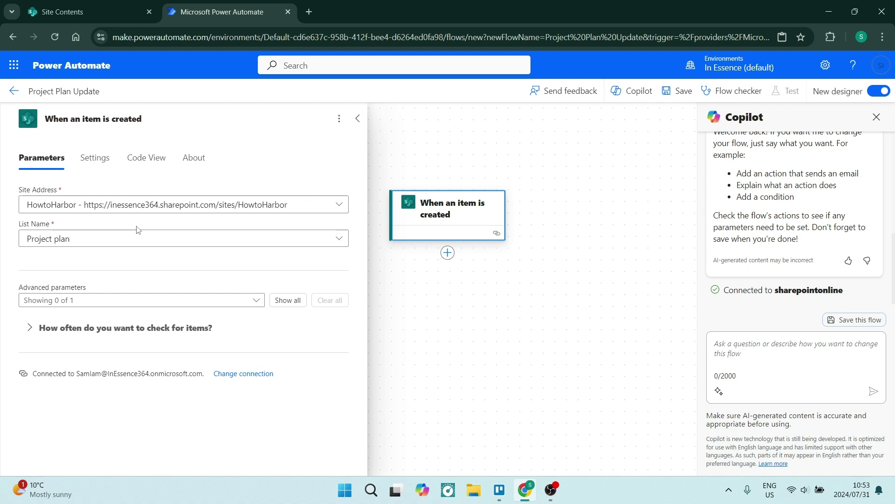
{"action": "left_click", "coordinate": [357, 118]}
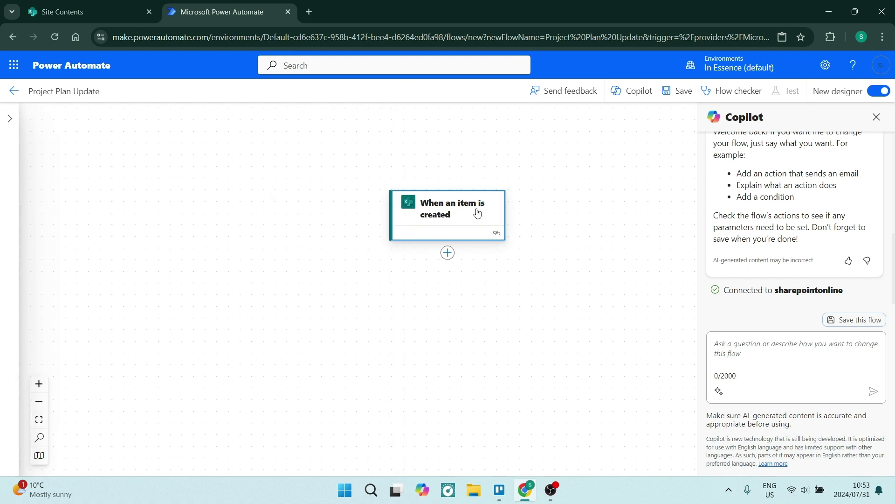
{"action": "left_click", "coordinate": [448, 254]}
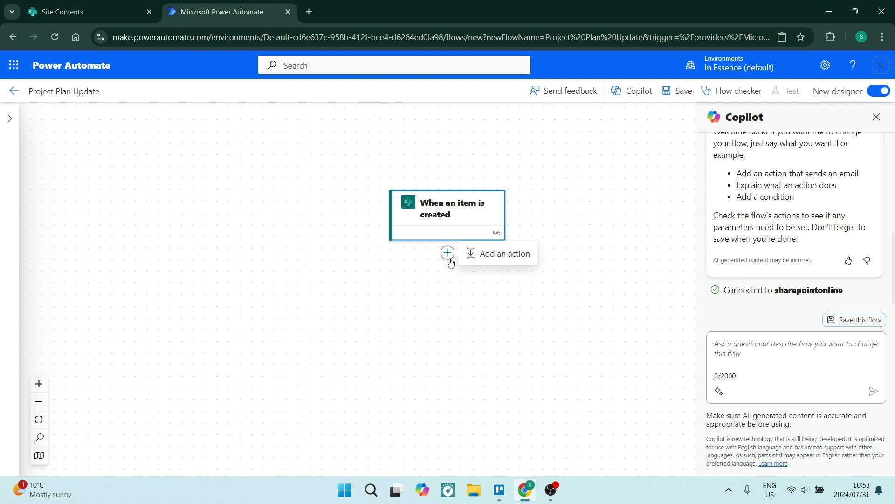
{"action": "left_click", "coordinate": [496, 258]}
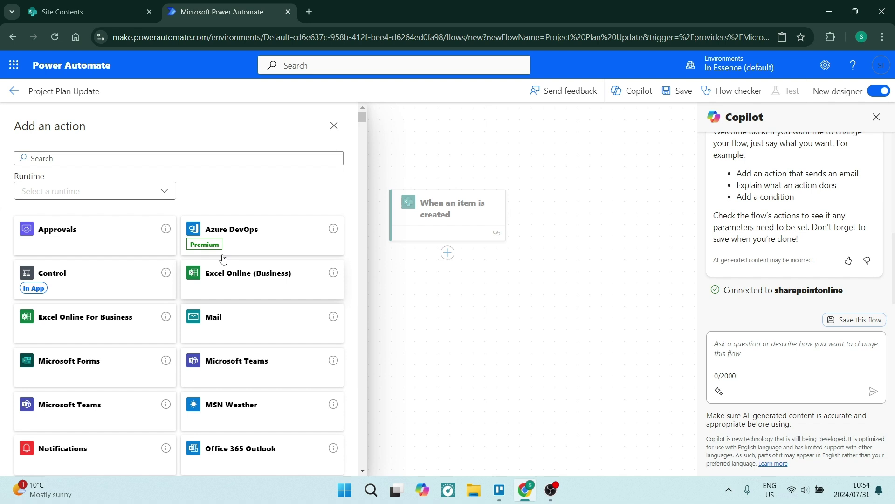
{"action": "left_click", "coordinate": [131, 158]}
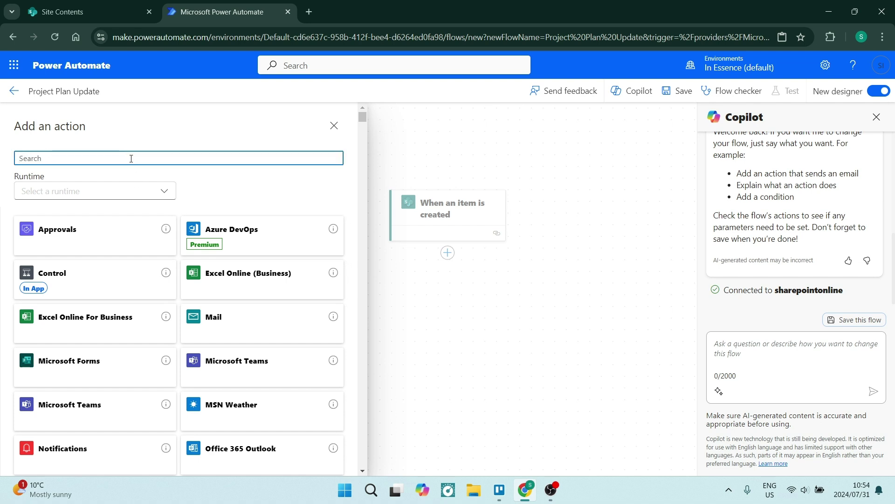
{"action": "type", "text": "email"}
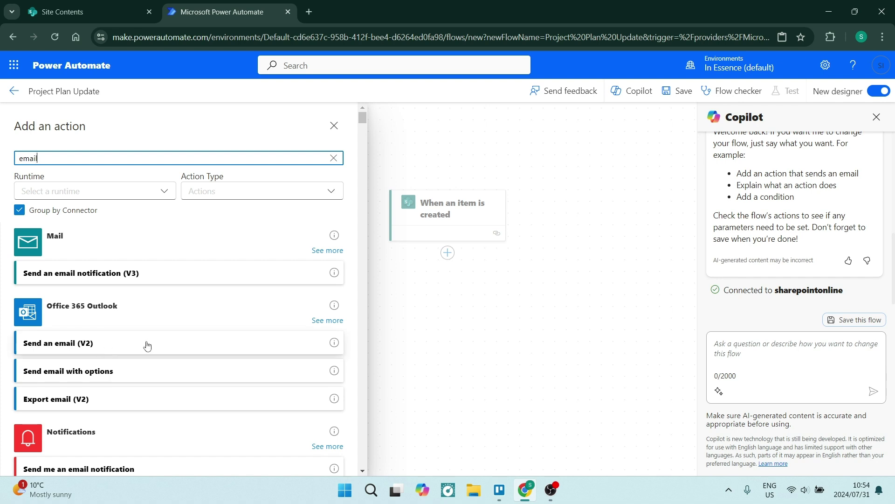
{"action": "scroll", "coordinate": [148, 345], "scroll_direction": "down", "scroll_amount": 1}
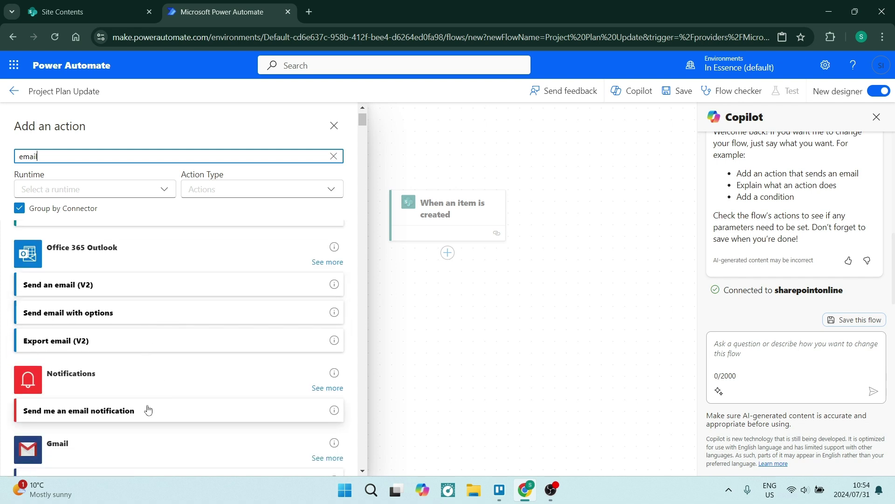
{"action": "scroll", "coordinate": [145, 417], "scroll_direction": "down", "scroll_amount": 3}
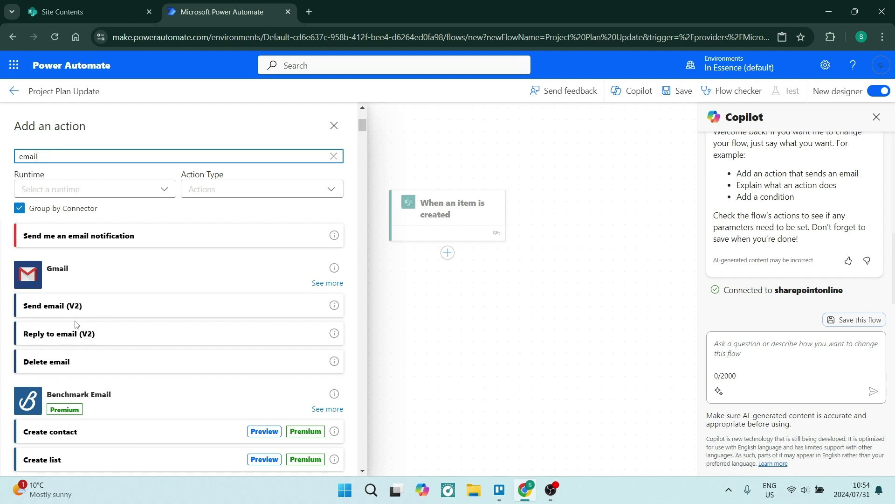
{"action": "scroll", "coordinate": [92, 309], "scroll_direction": "up", "scroll_amount": 4}
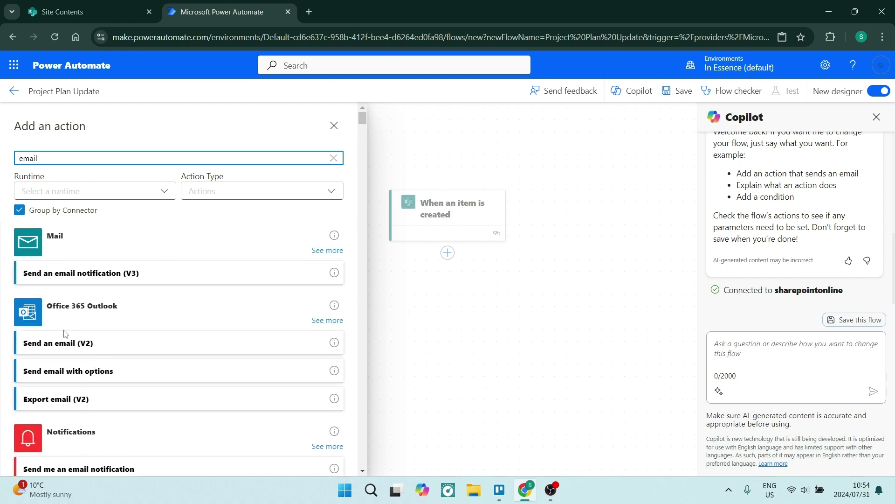
{"action": "left_click", "coordinate": [61, 347]}
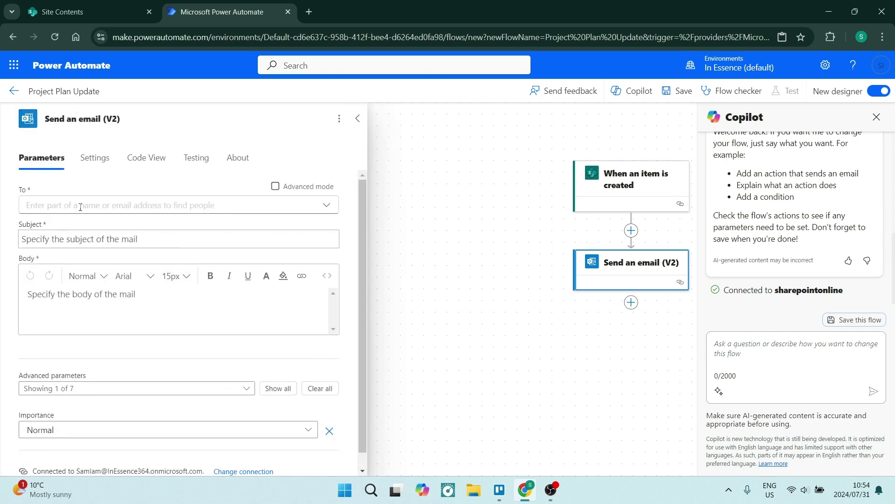
- Pick the suggested colleague as the To recipient and paste 'Project Plan Update' into Subject
{"action": "left_click", "coordinate": [331, 212]}
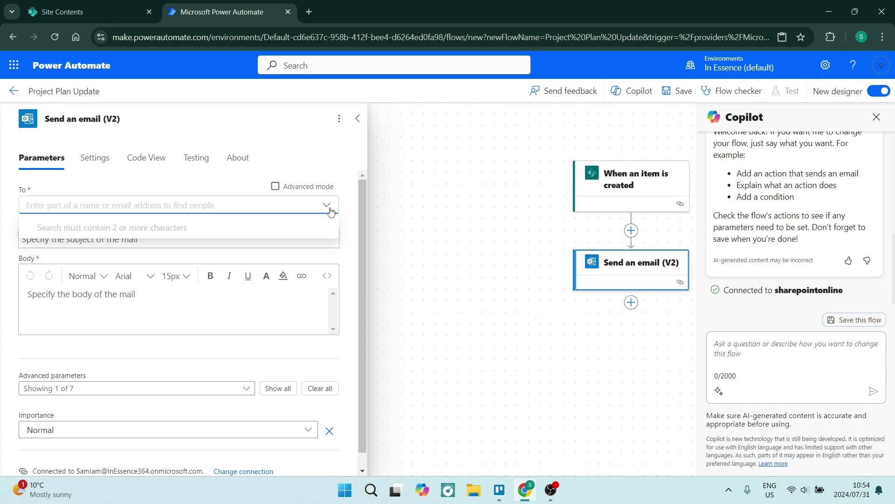
{"action": "left_click", "coordinate": [83, 203]}
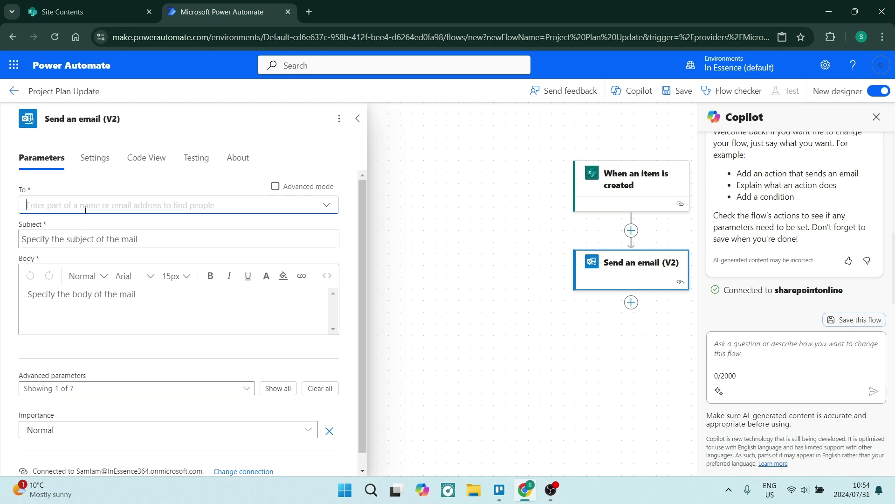
{"action": "left_click", "coordinate": [86, 207]}
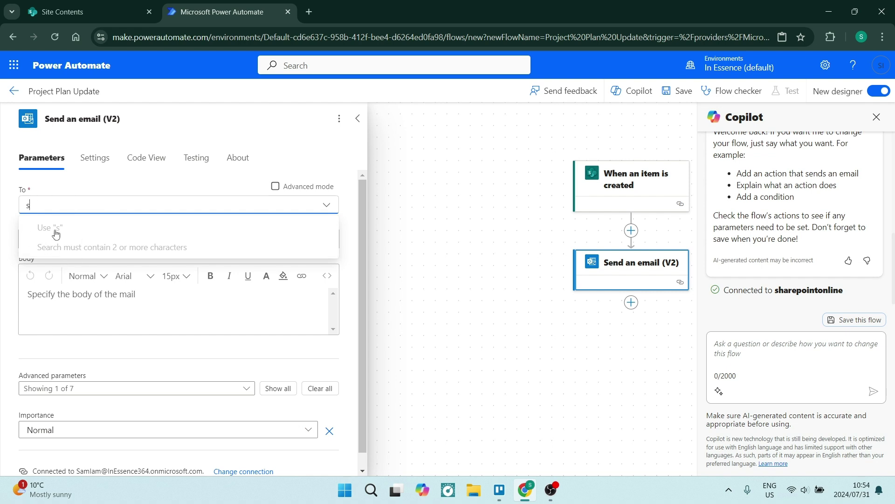
{"action": "type", "text": "am"}
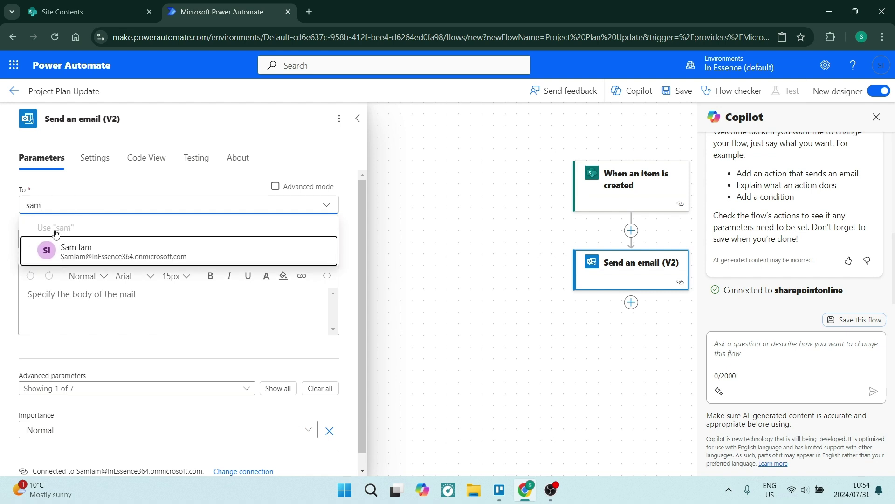
{"action": "left_click", "coordinate": [82, 252]}
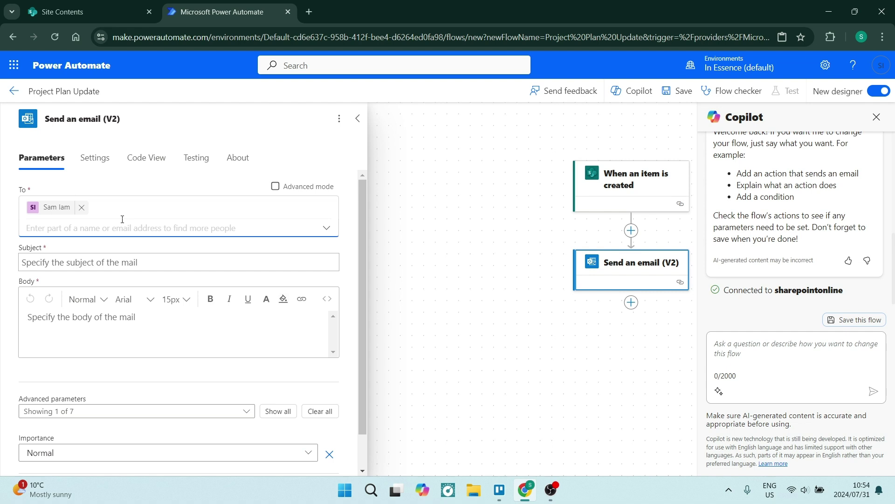
{"action": "left_click", "coordinate": [155, 262]}
{"action": "type", "text": "Project Plan Update"}
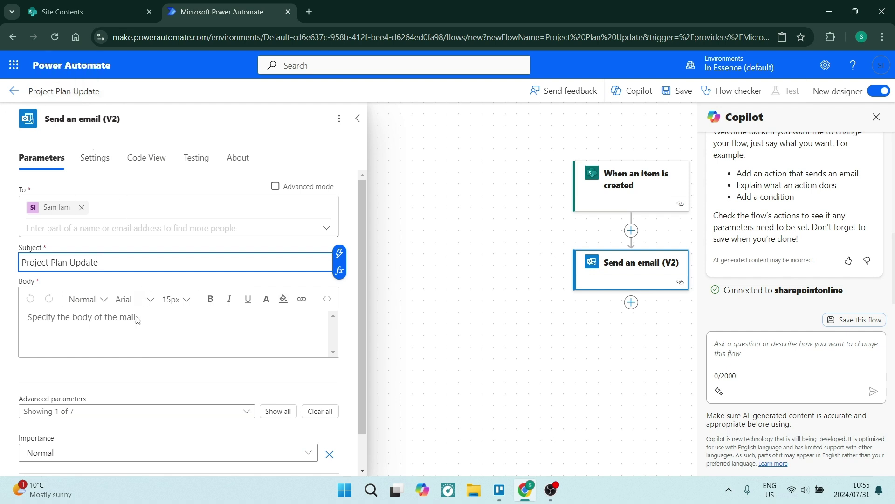
- Paste the three-line new-item announcement into Body and set Importance to High
{"action": "left_click", "coordinate": [131, 327]}
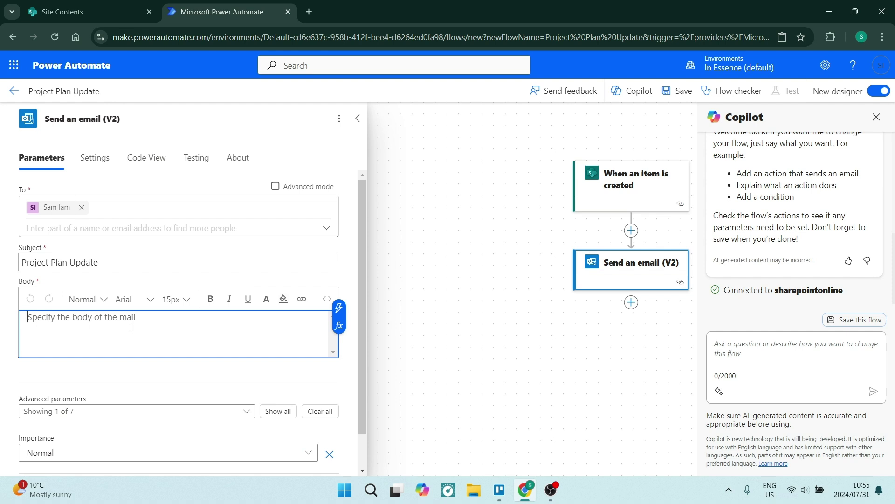
{"action": "type", "text": "Hi there,  Here is a new item added to the list 'Project Plan'  Regards"}
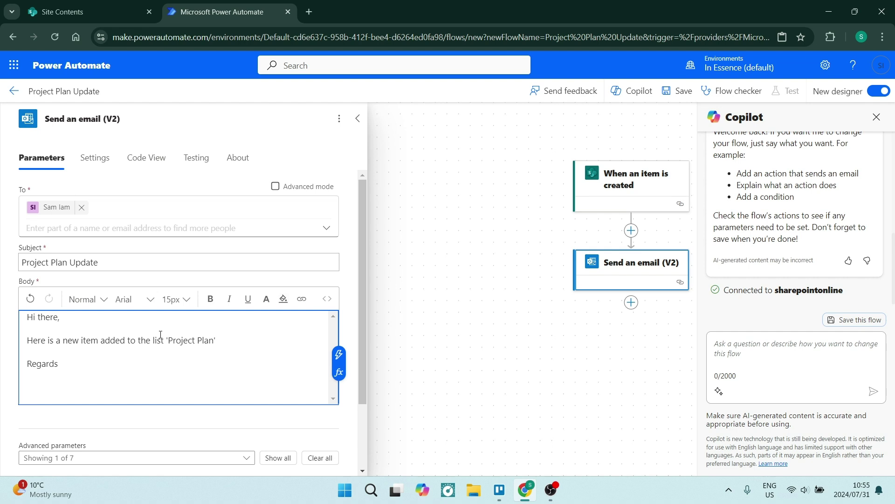
{"action": "scroll", "coordinate": [150, 341], "scroll_direction": "down", "scroll_amount": 2}
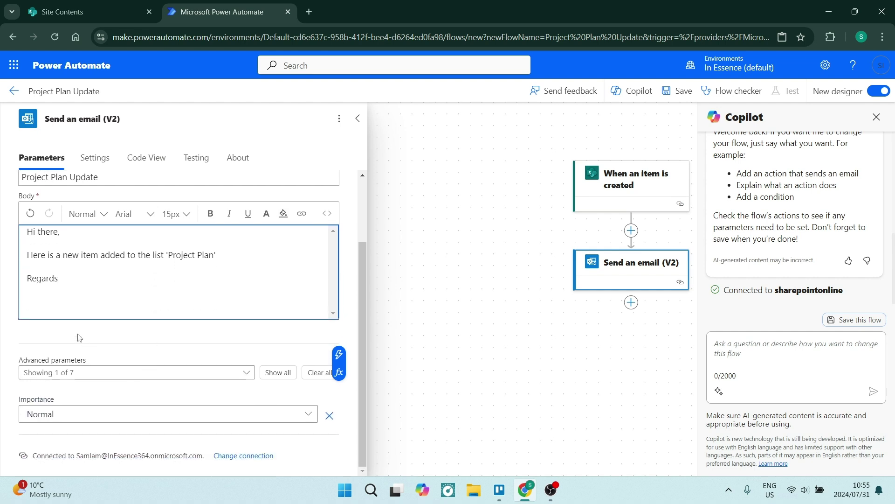
{"action": "left_click", "coordinate": [313, 415]}
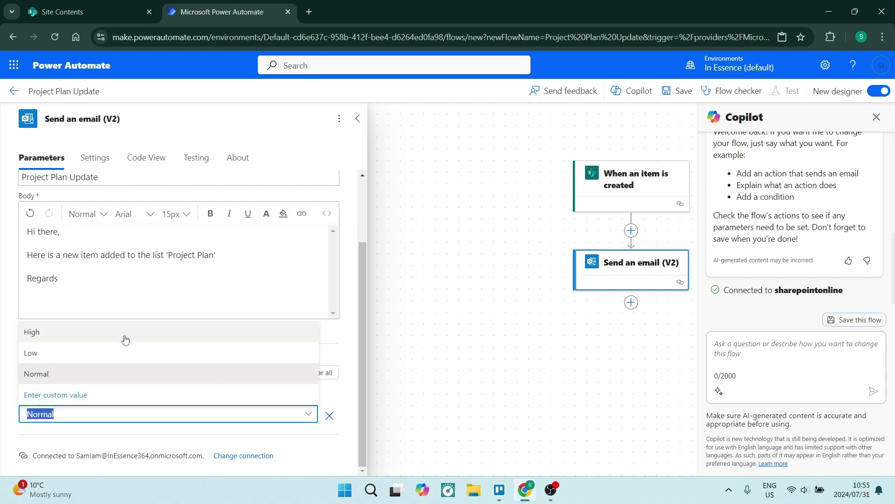
{"action": "left_click", "coordinate": [74, 333]}
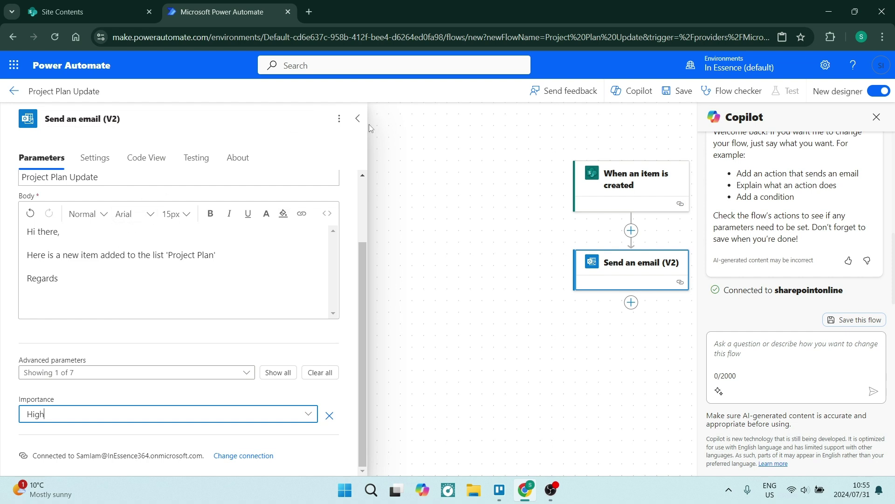
- Collapse the email action, save the flow, and go back to the Site Contents tab
{"action": "left_click", "coordinate": [356, 121]}
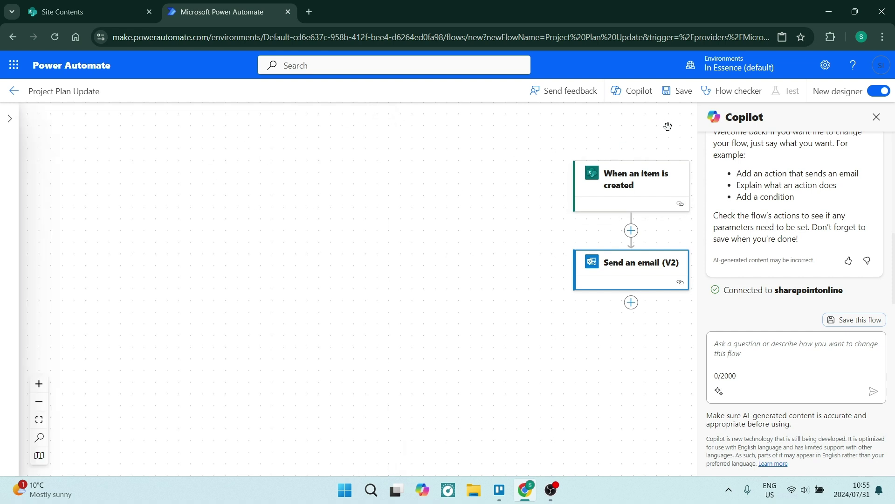
{"action": "left_click", "coordinate": [680, 92]}
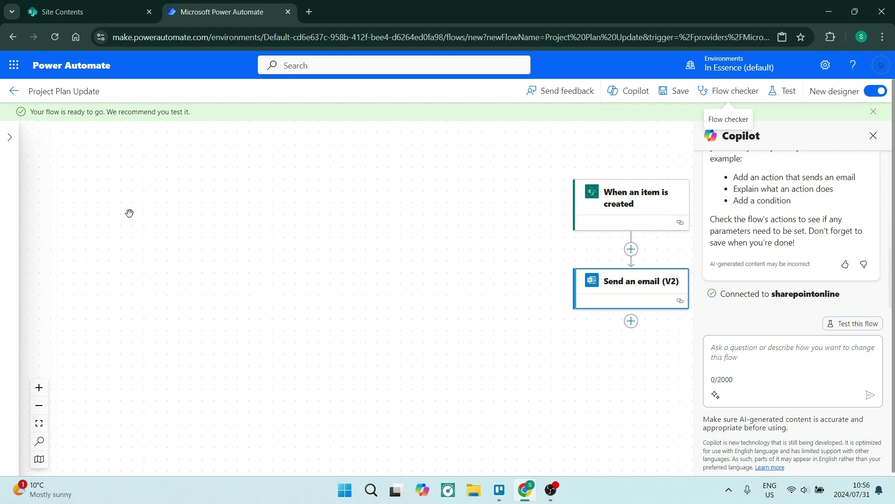
{"action": "left_click", "coordinate": [81, 11]}
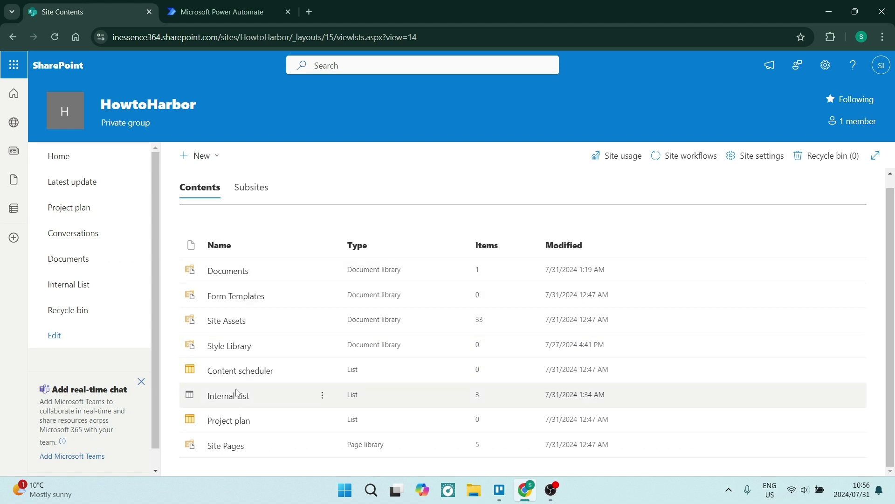
- Open the Project plan list and bring up its empty New item form
{"action": "left_click", "coordinate": [227, 420]}
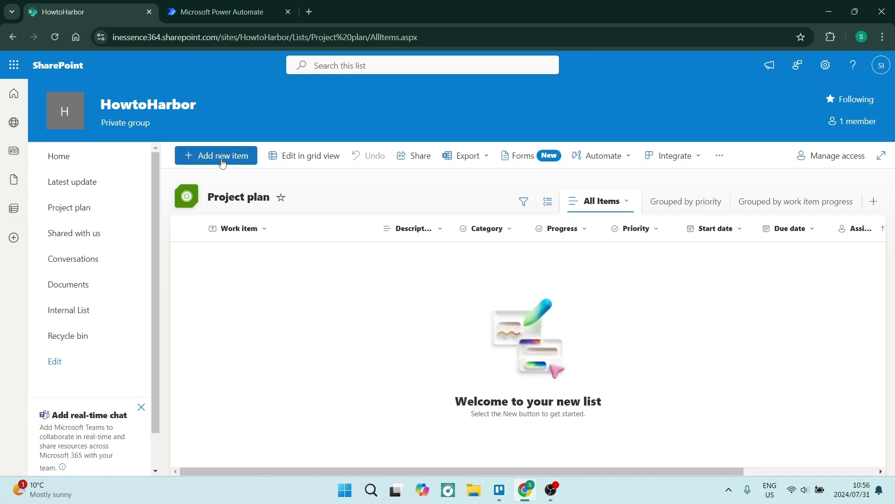
{"action": "left_click", "coordinate": [223, 162]}
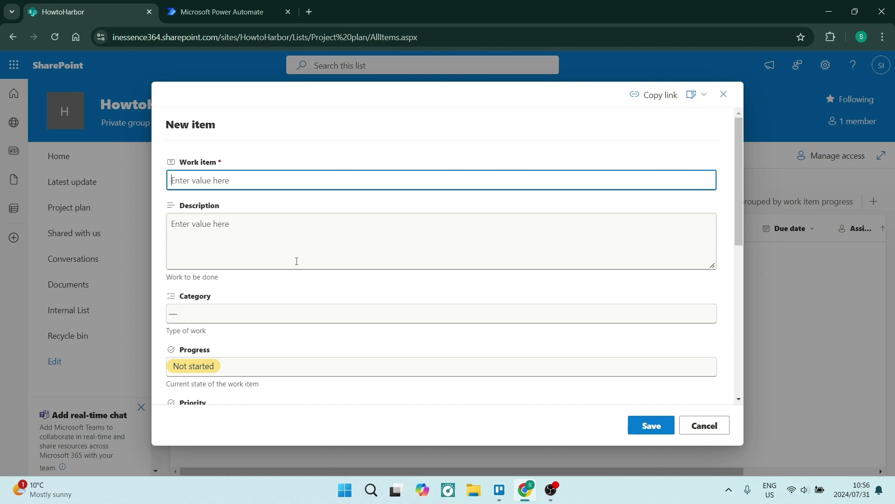
{"action": "left_click", "coordinate": [222, 14]}
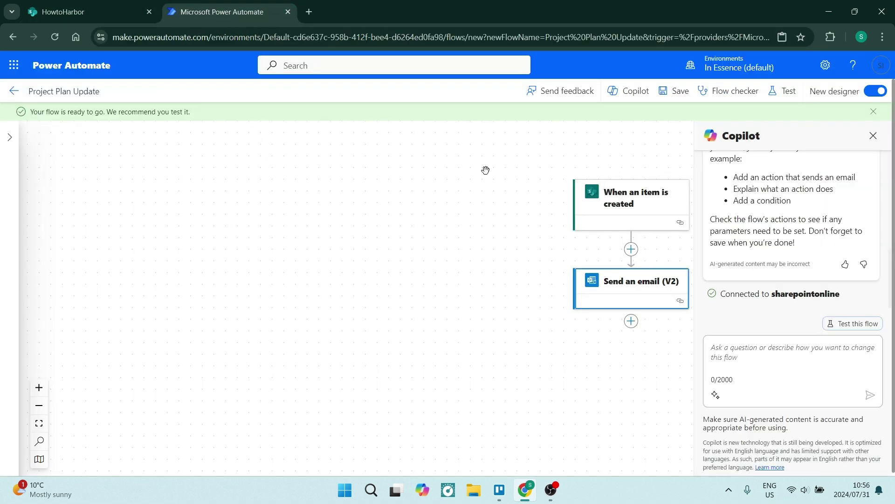
{"action": "left_click", "coordinate": [126, 13]}
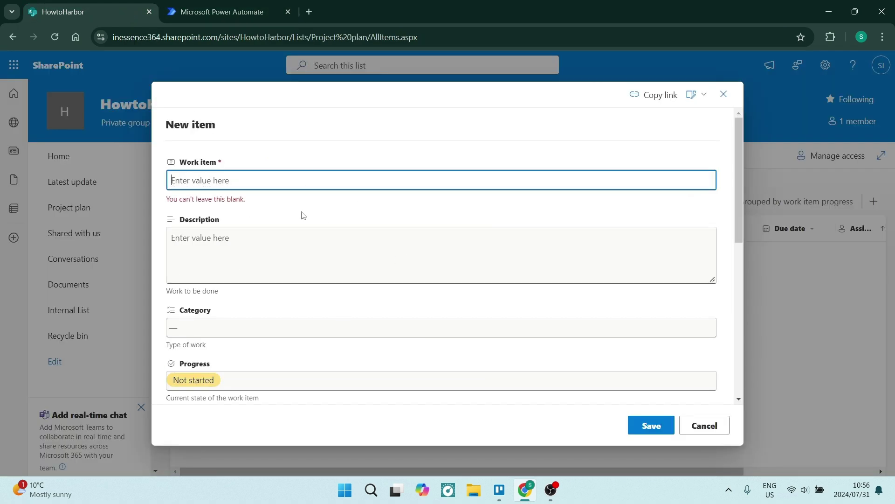